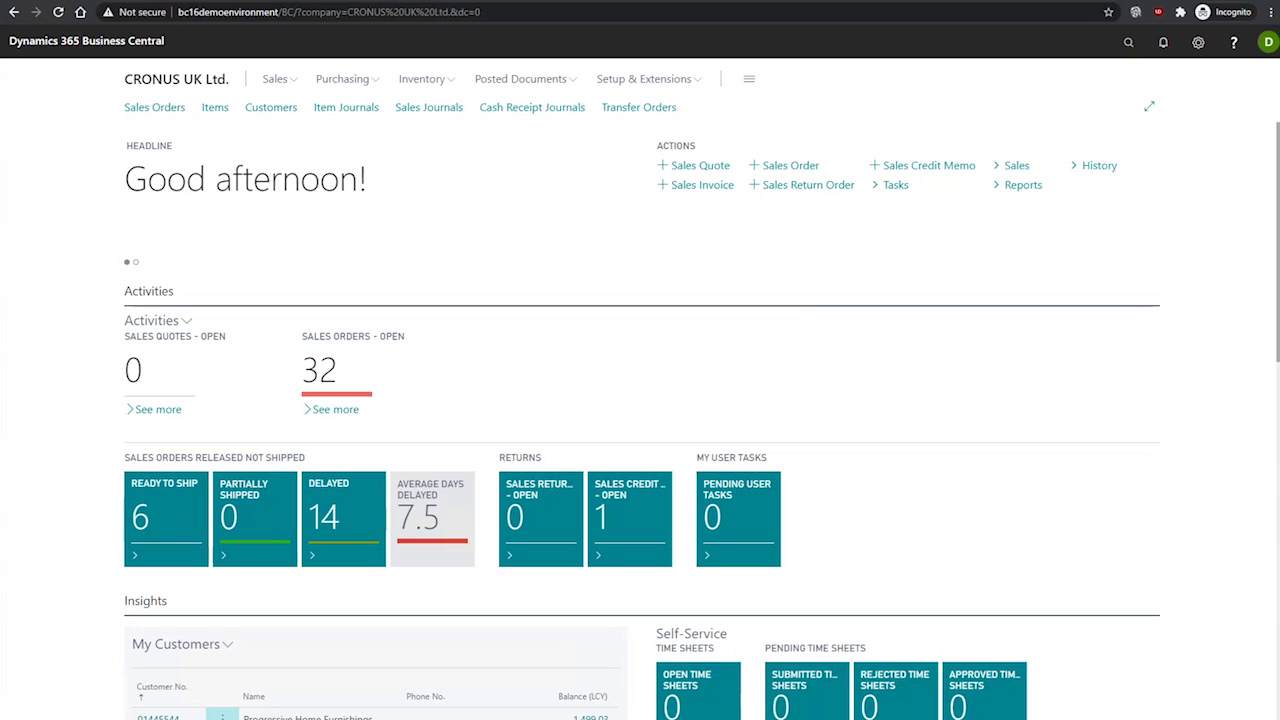
- Search Tell Me for 'calculate and po' and open Calculate and Post VAT Settlement
{"action": "left_click", "coordinate": [1127, 43]}
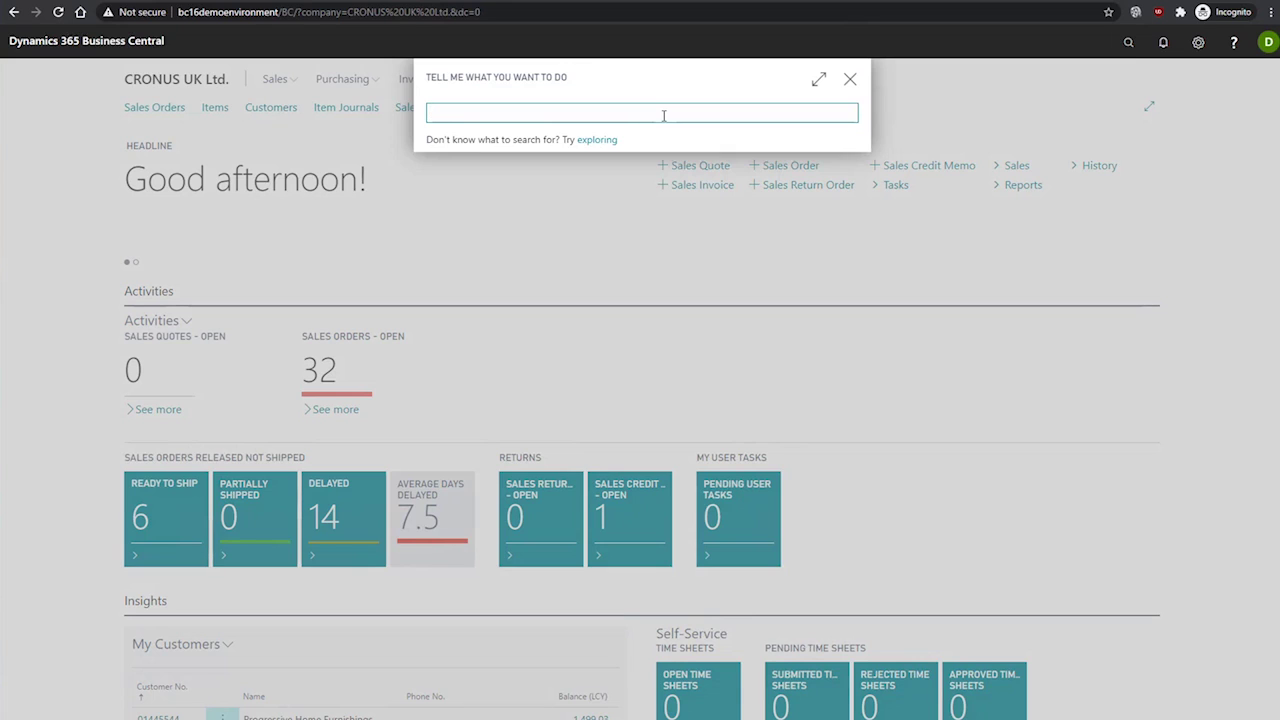
{"action": "type", "text": "calculate and po"}
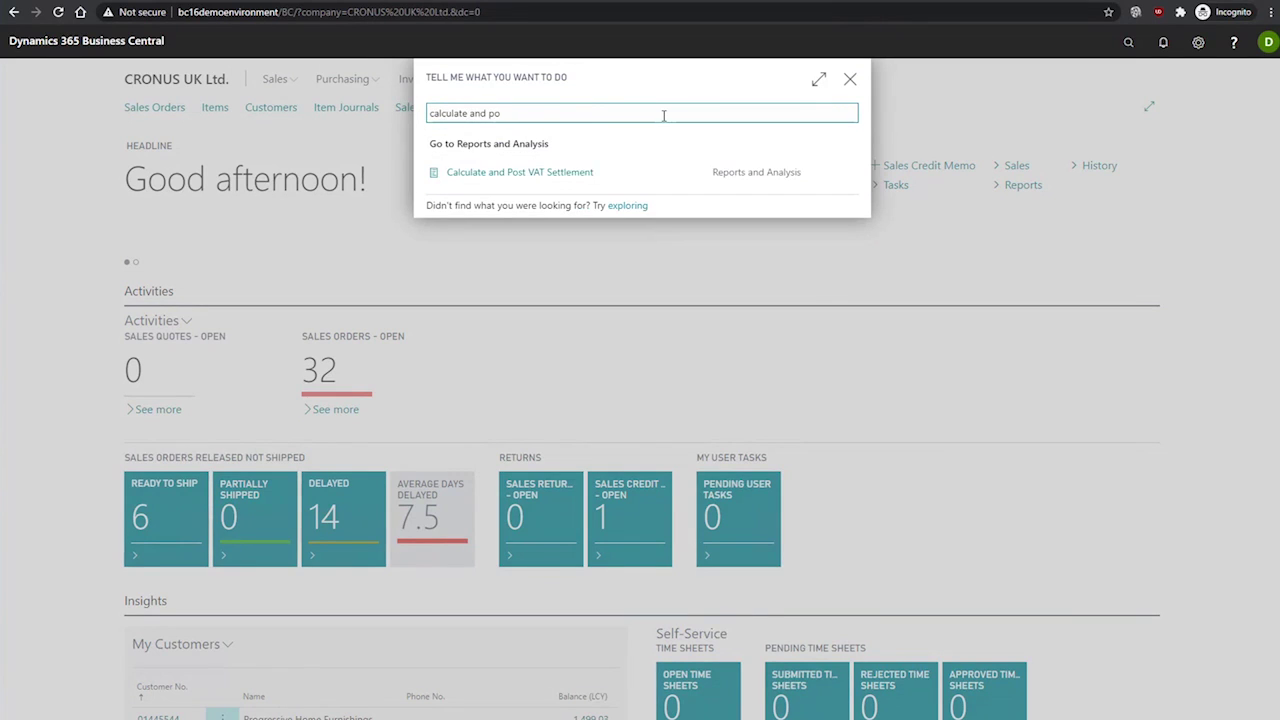
{"action": "left_click", "coordinate": [560, 174]}
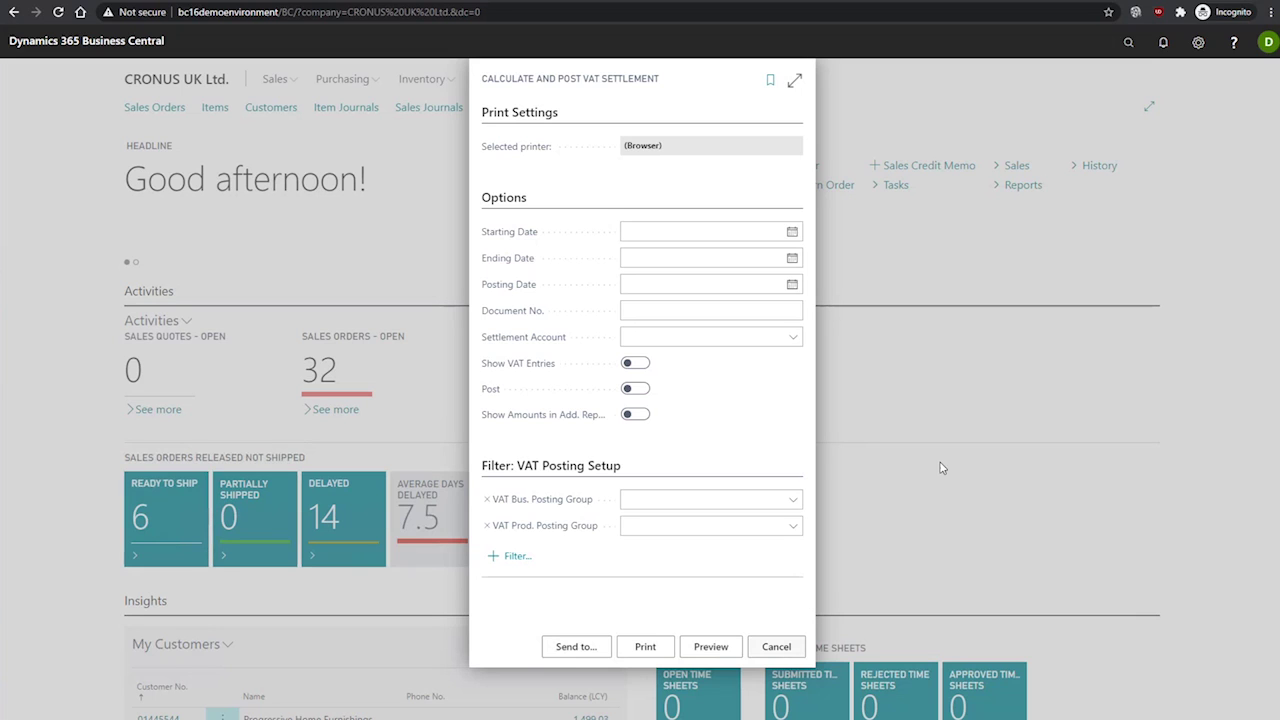
{"action": "left_click", "coordinate": [776, 646]}
- Search Tell Me for 'vat entries' to open the VAT Entries list
{"action": "key", "text": "alt+q"}
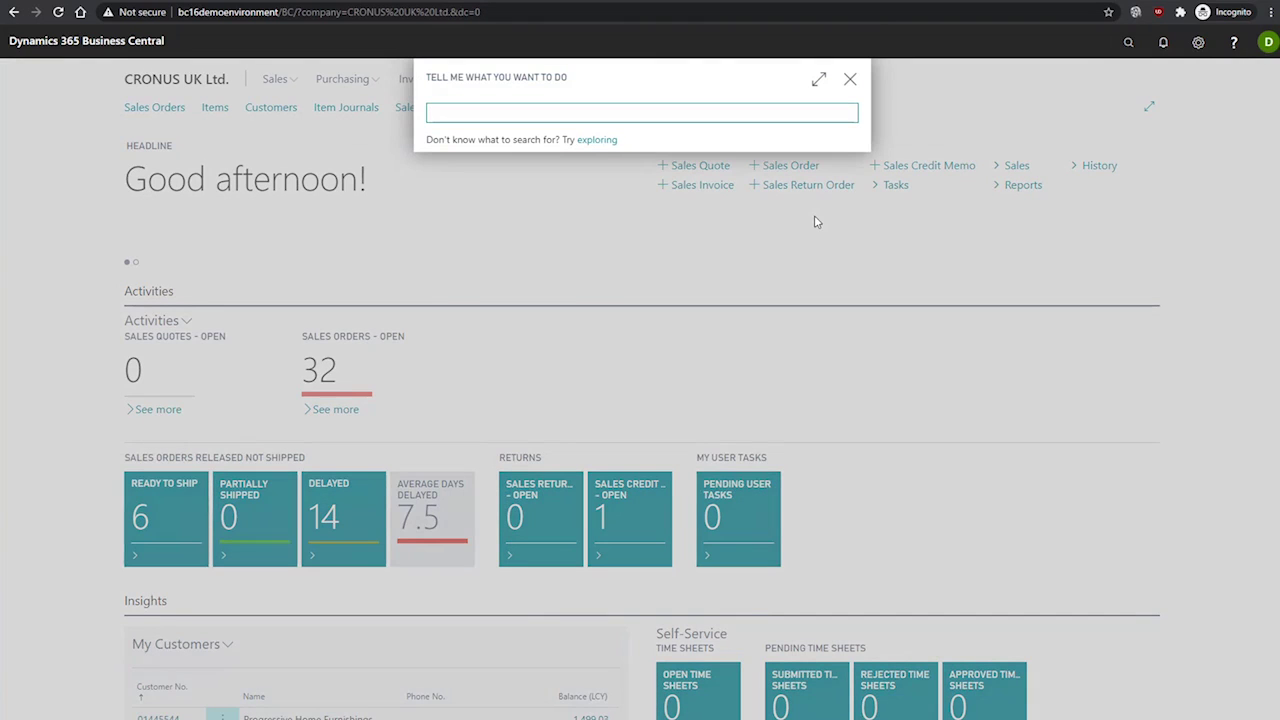
{"action": "type", "text": "vat entries"}
{"action": "key", "text": "Return"}
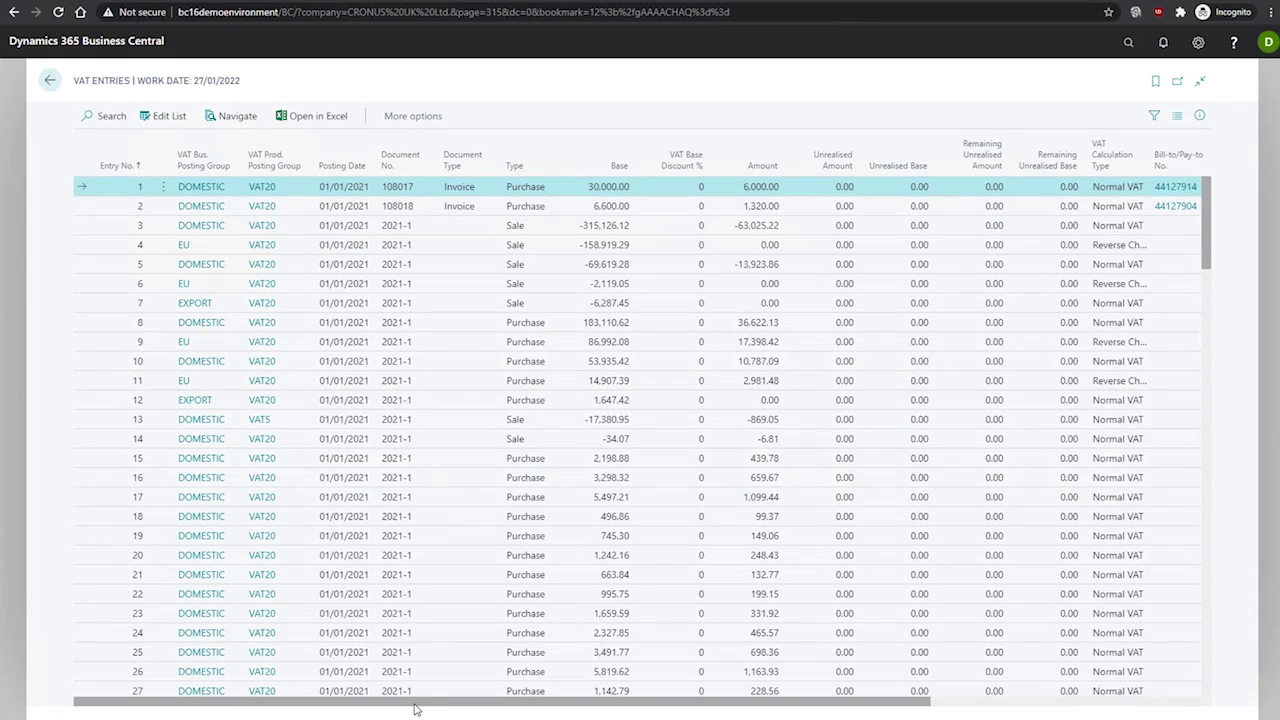
- Scroll right to the Closed and Closed by Entry No. columns and widen Closed
{"action": "left_click_drag", "start_coordinate": [416, 709], "coordinate": [696, 707]}
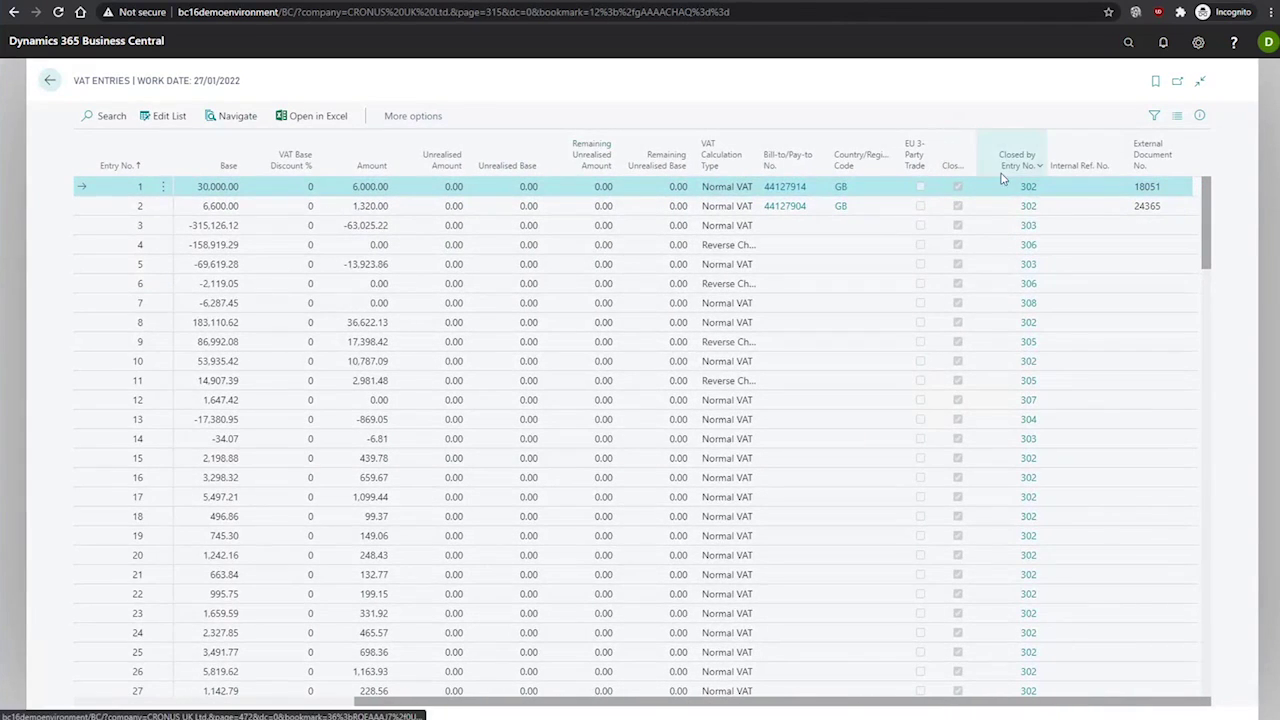
{"action": "left_click_drag", "start_coordinate": [1004, 165], "coordinate": [1033, 165]}
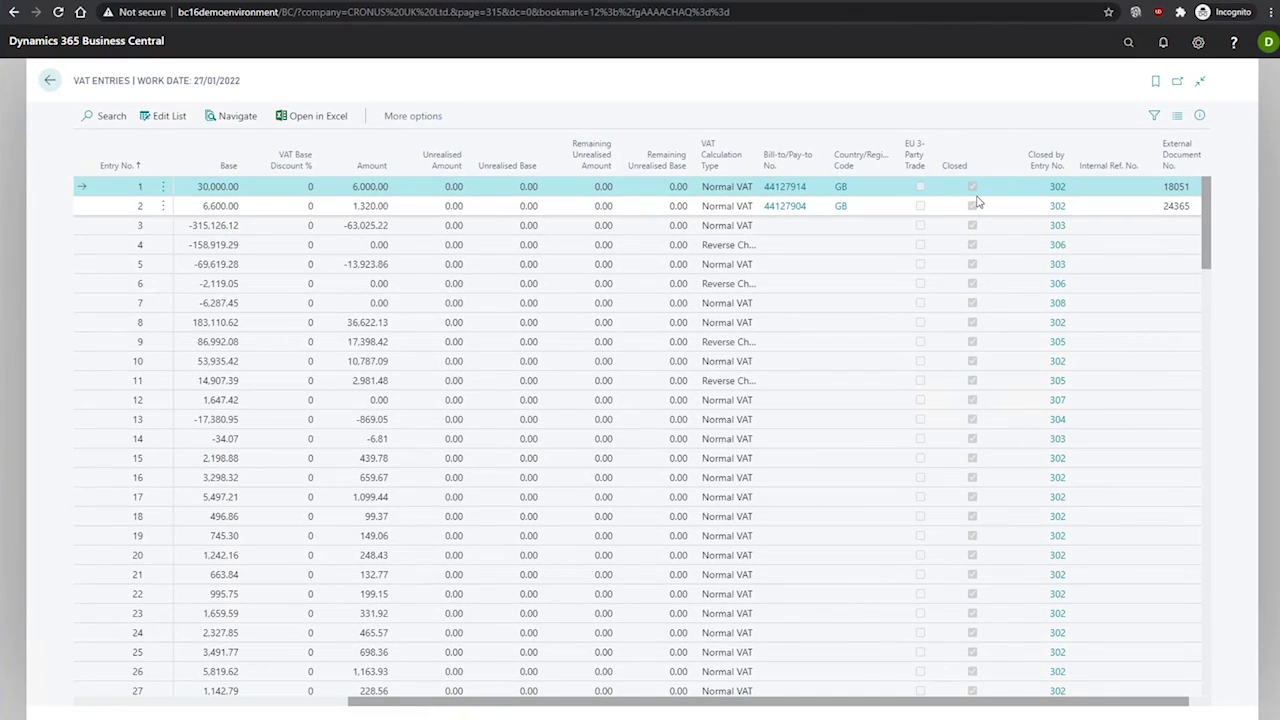